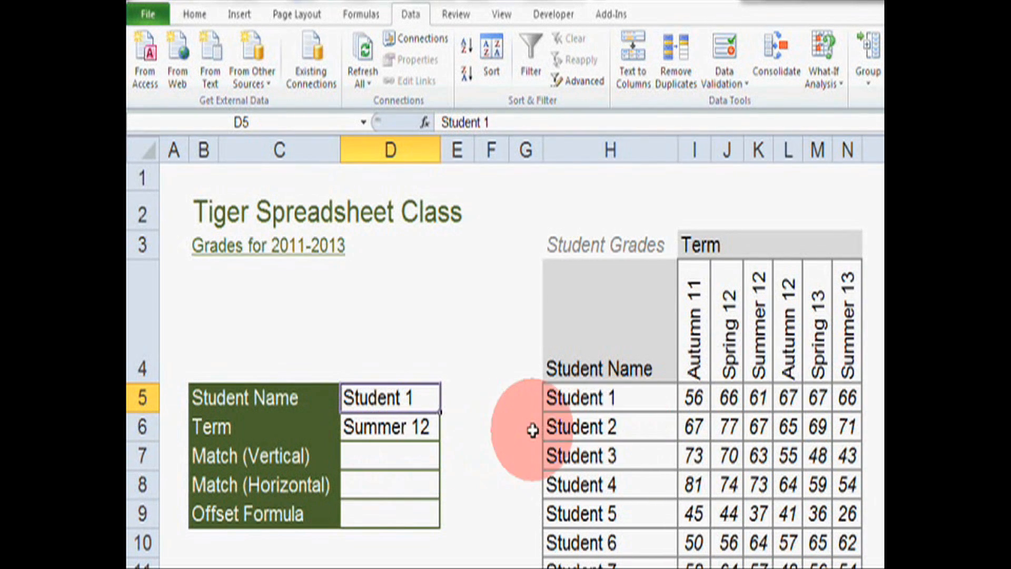
Enter =MATCH(D5,H5:H105,0) in cell D7 to find the student's vertical position in the name list
left_click(413, 457)
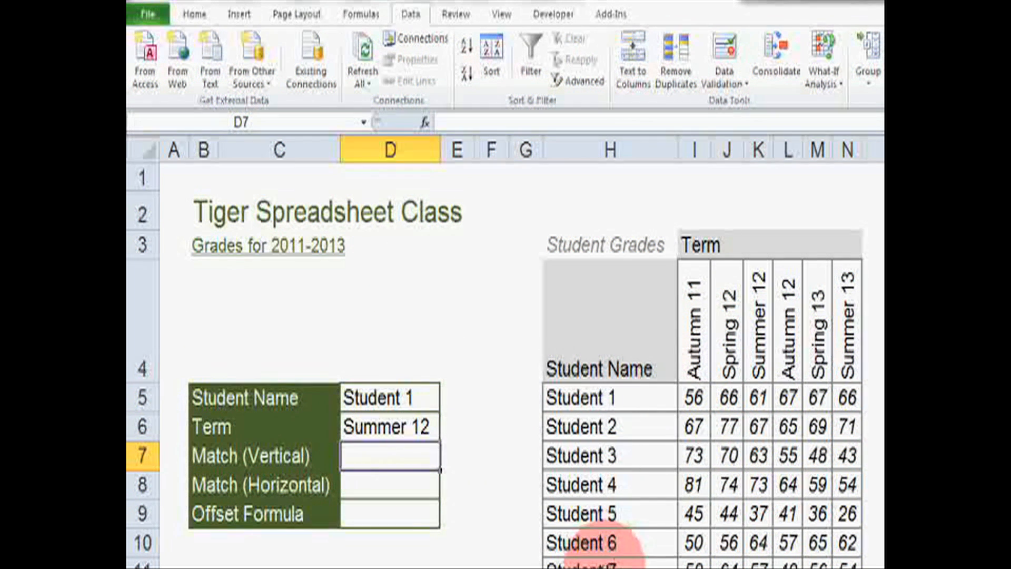
double_click(426, 398)
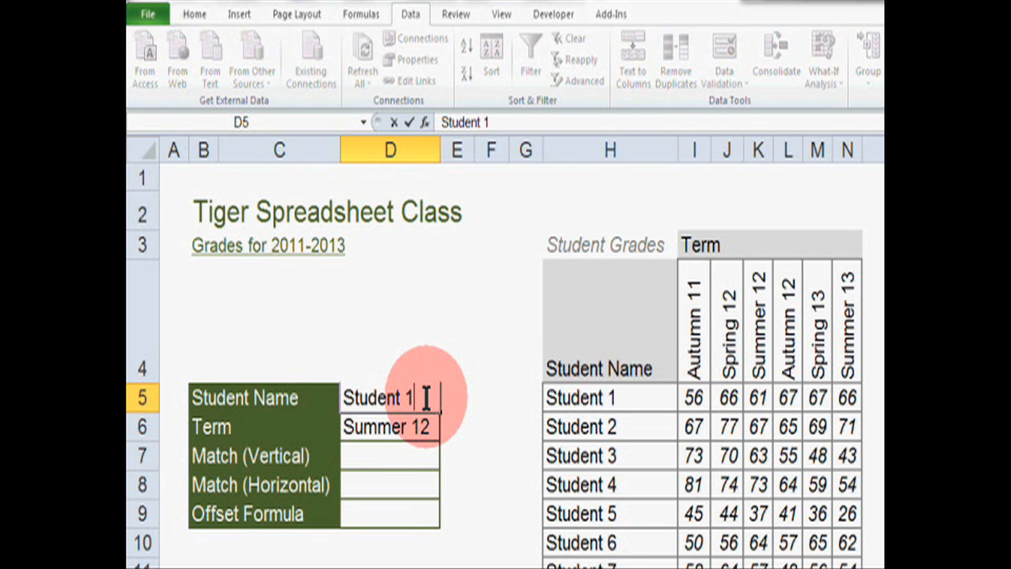
left_click(389, 456)
type("=mat")
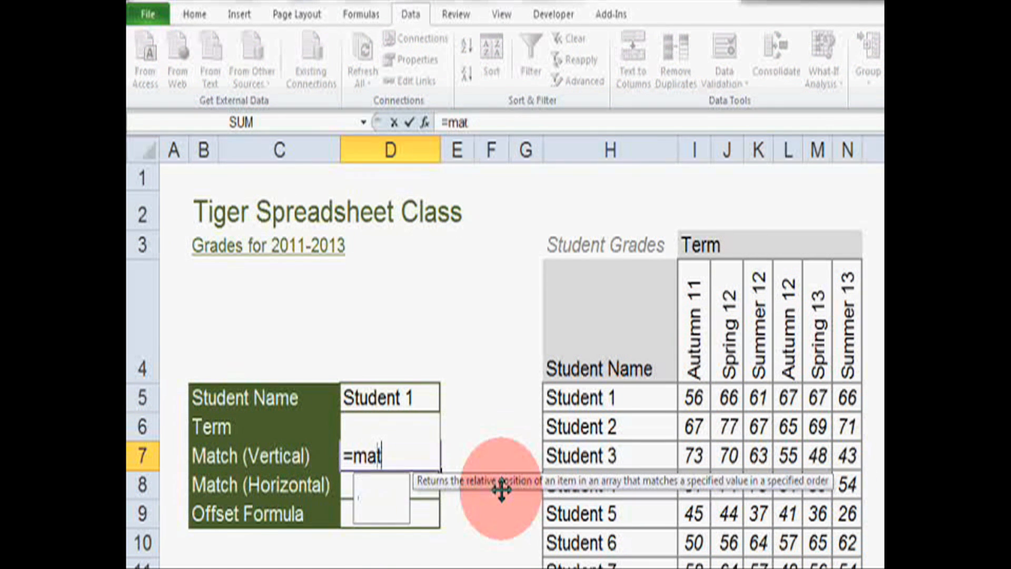
type("ch(")
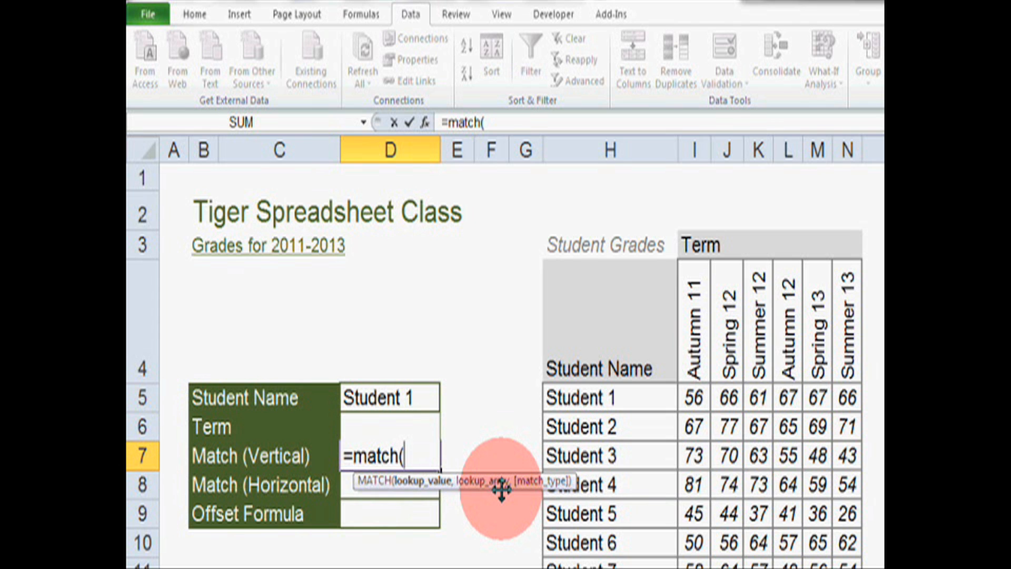
left_click(417, 396)
type(",")
left_click_drag(652, 399, 646, 566)
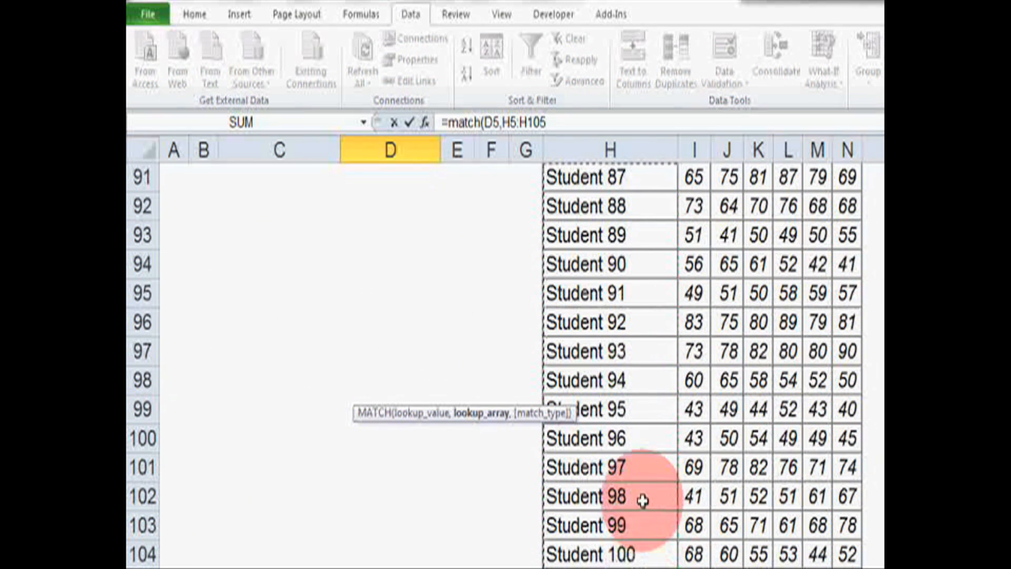
type(",")
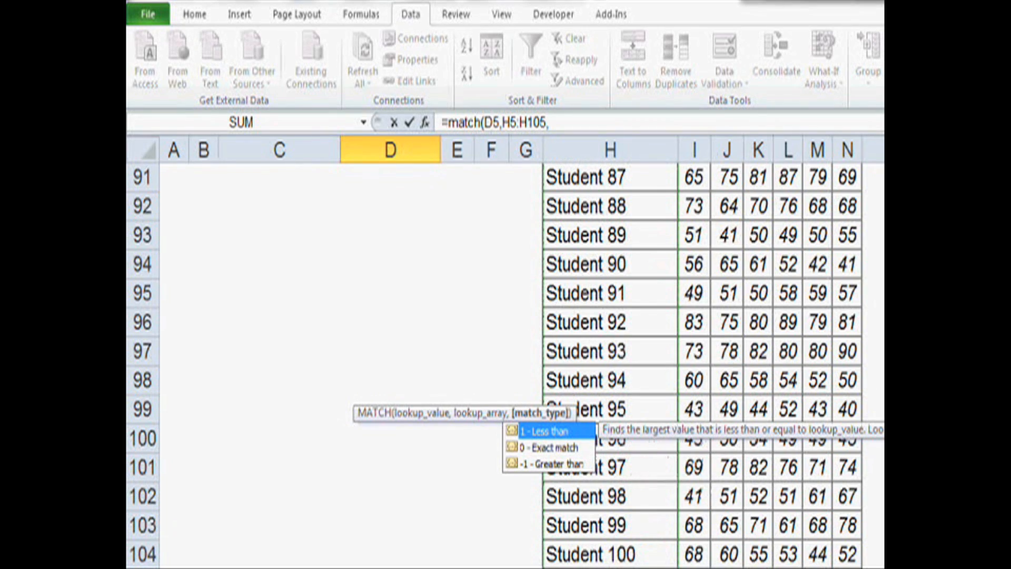
scroll(614, 170, "up", 20)
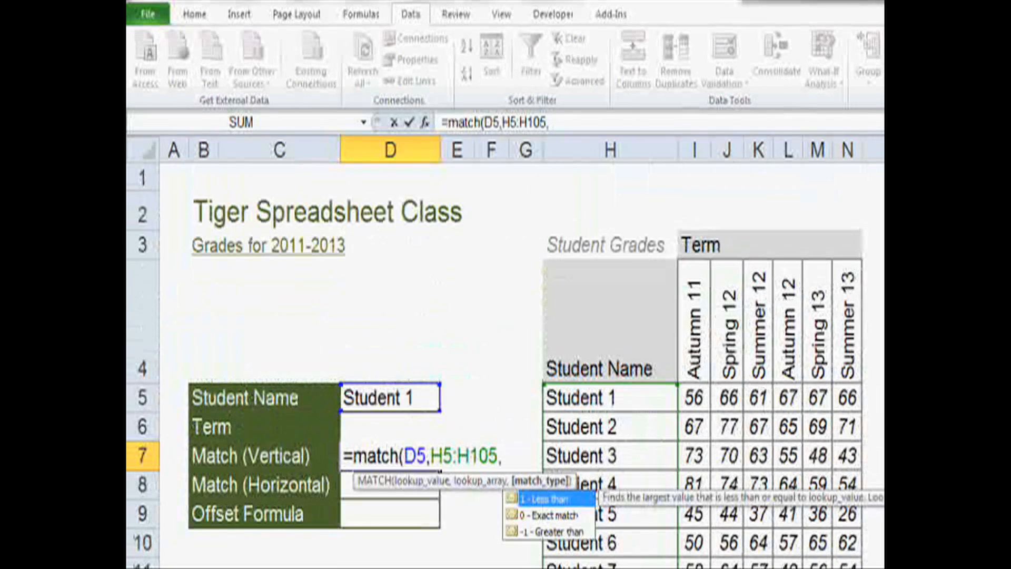
type("0")
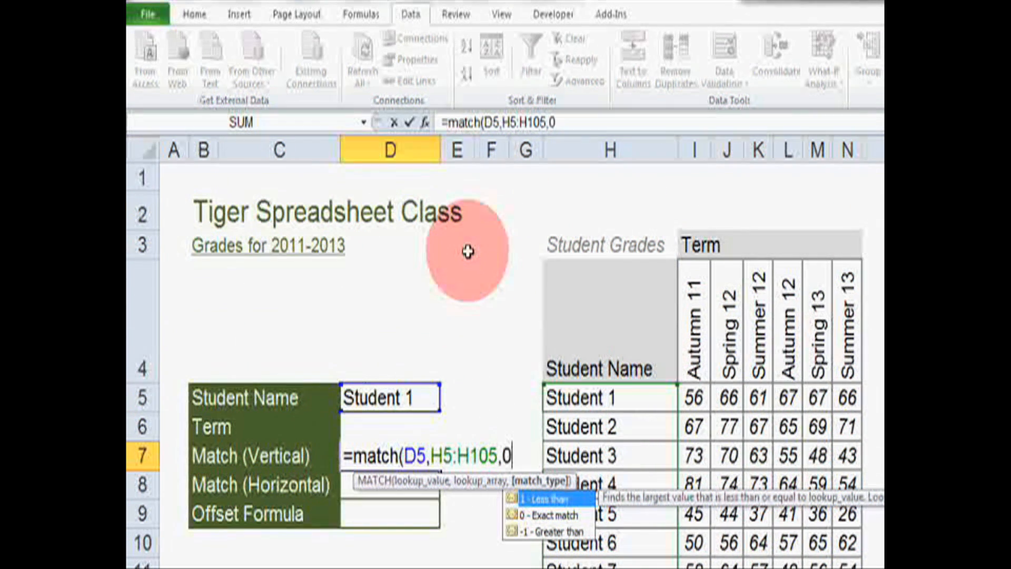
type(")")
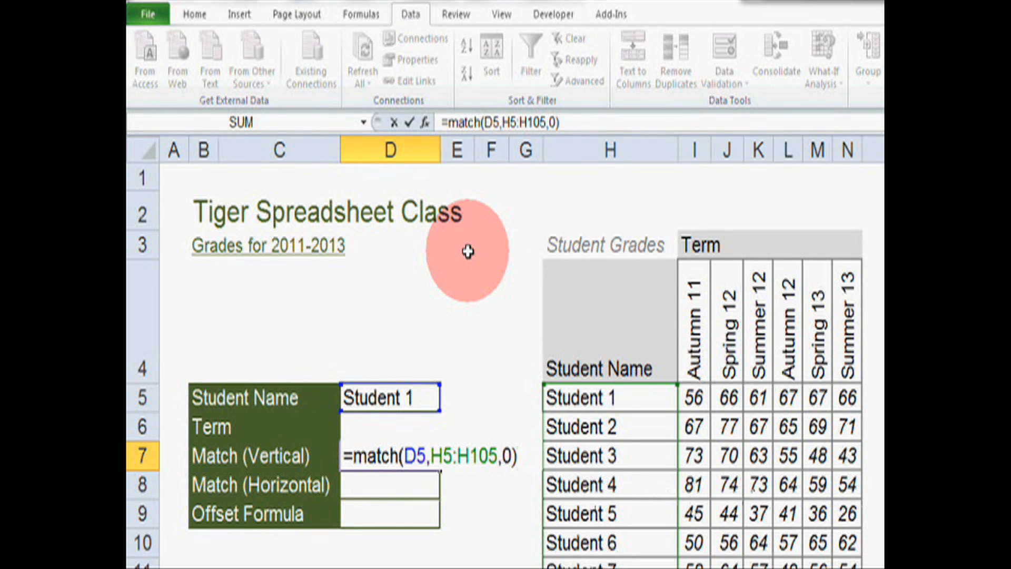
key("Return")
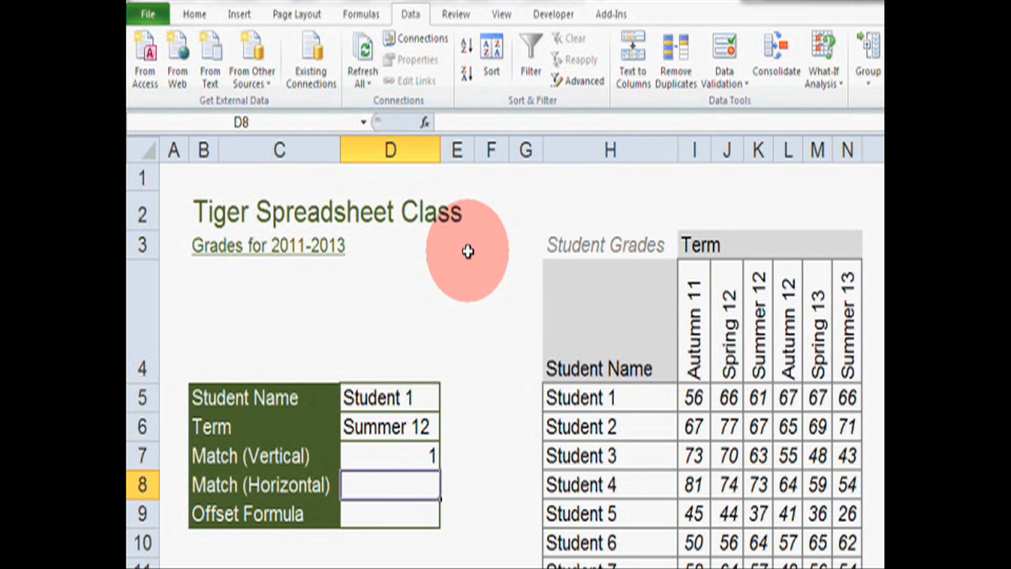
Change the student name in cell D5 to Student 3
left_click(376, 458)
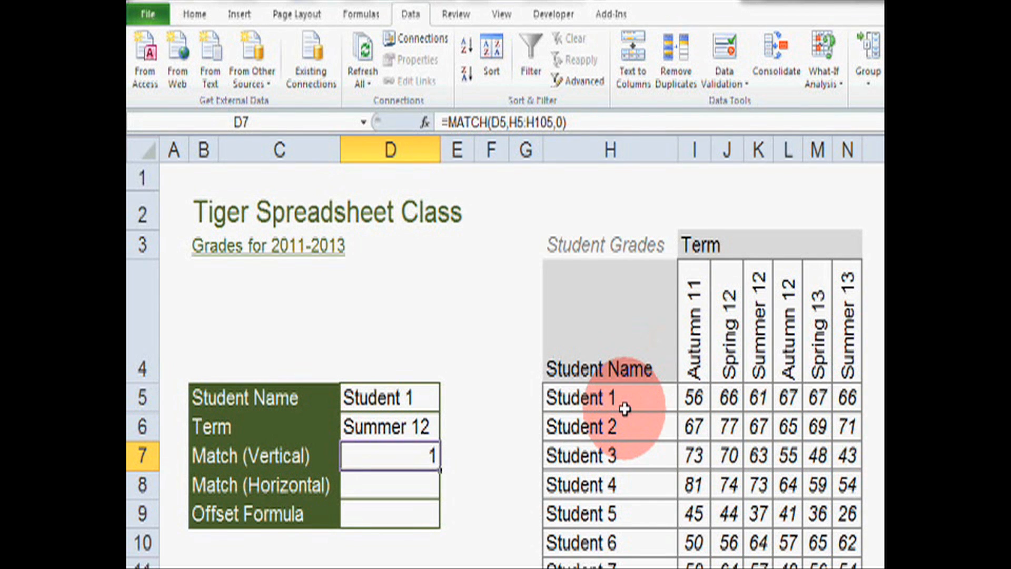
double_click(421, 398)
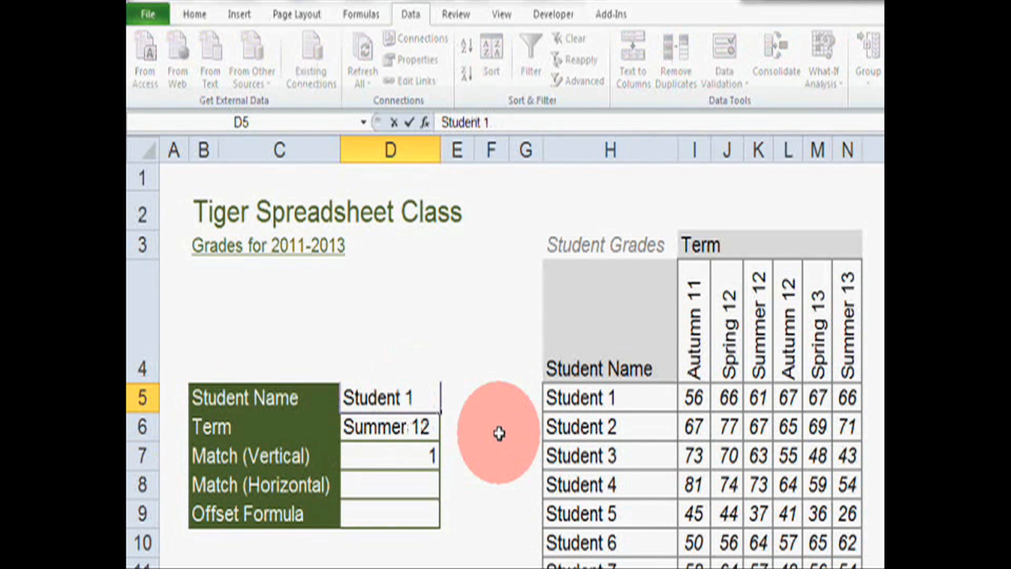
key("Return")
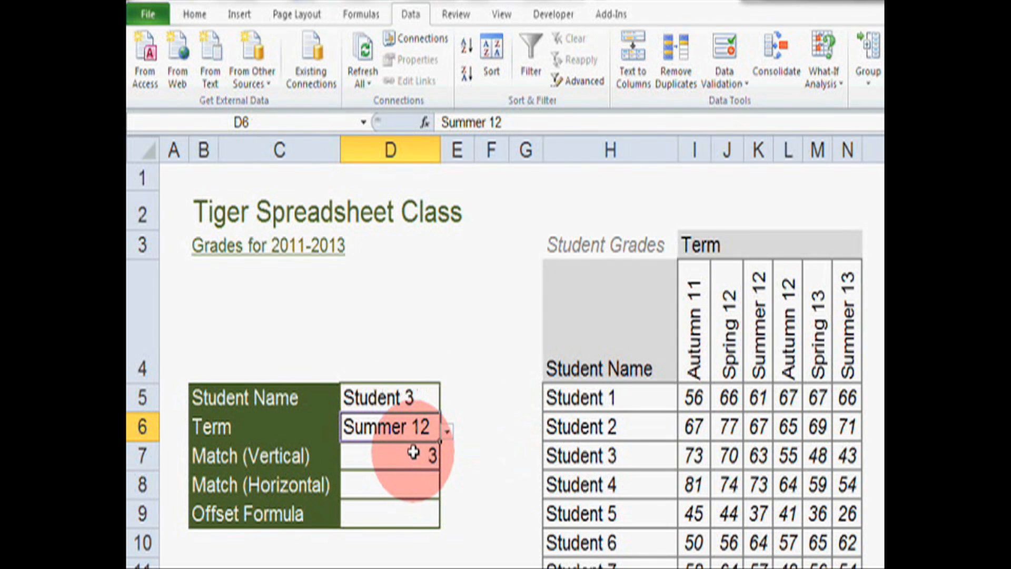
Enter =MATCH(D6,I4:N4,0) in cell D8 to find the term's horizontal position in the header row
left_click(395, 489)
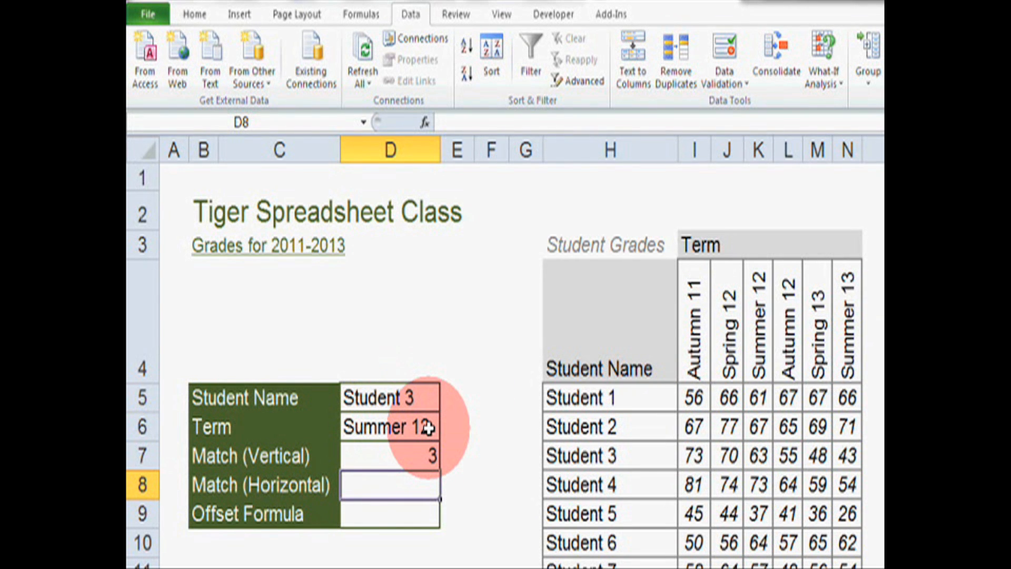
type("=m")
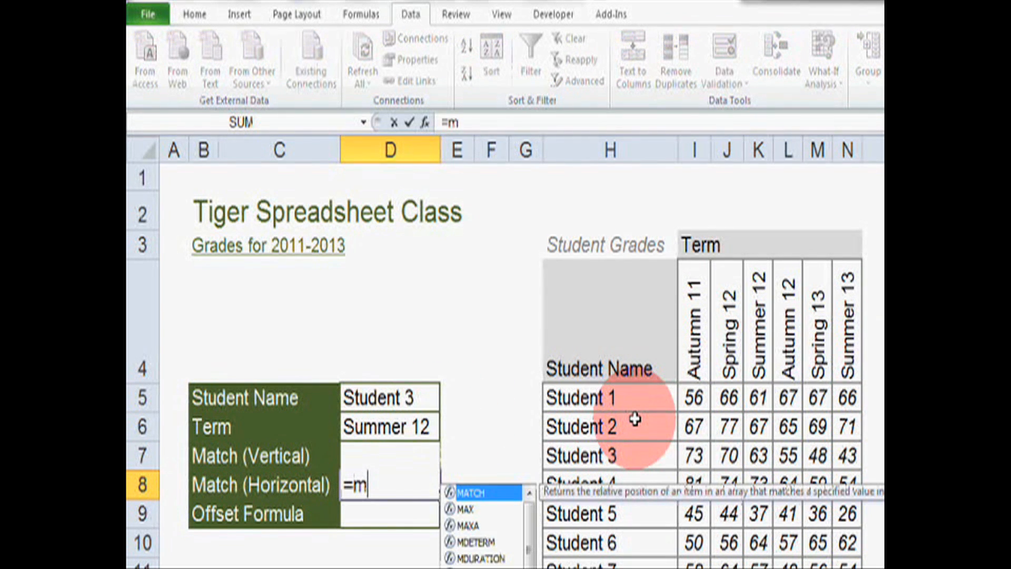
type("atch")
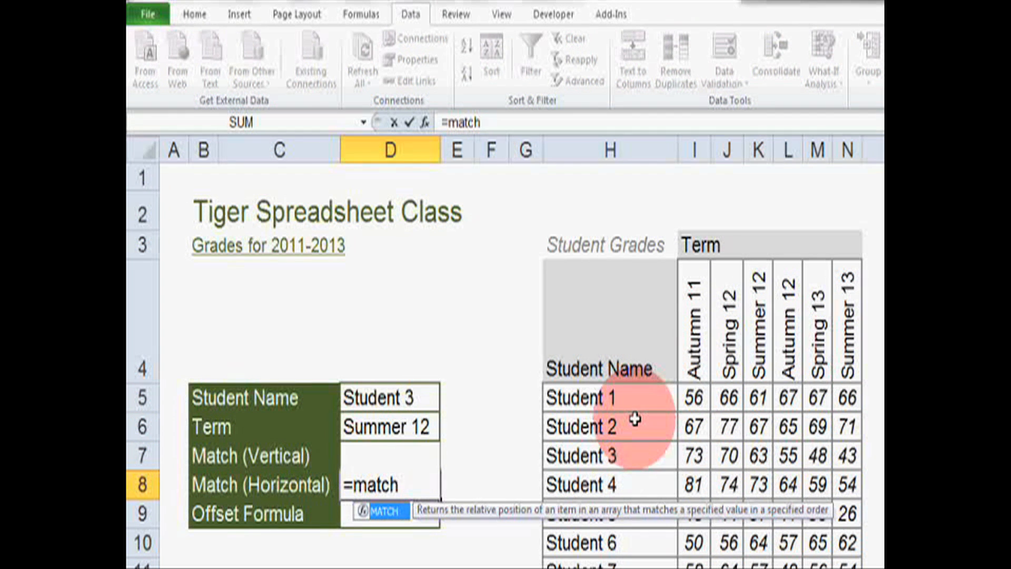
type("(")
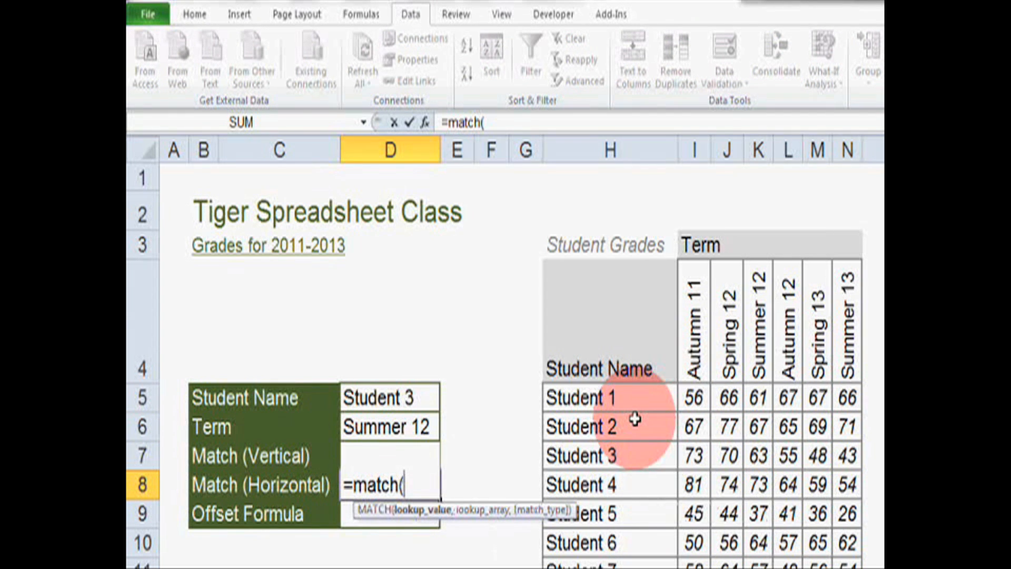
left_click(387, 425)
type(",")
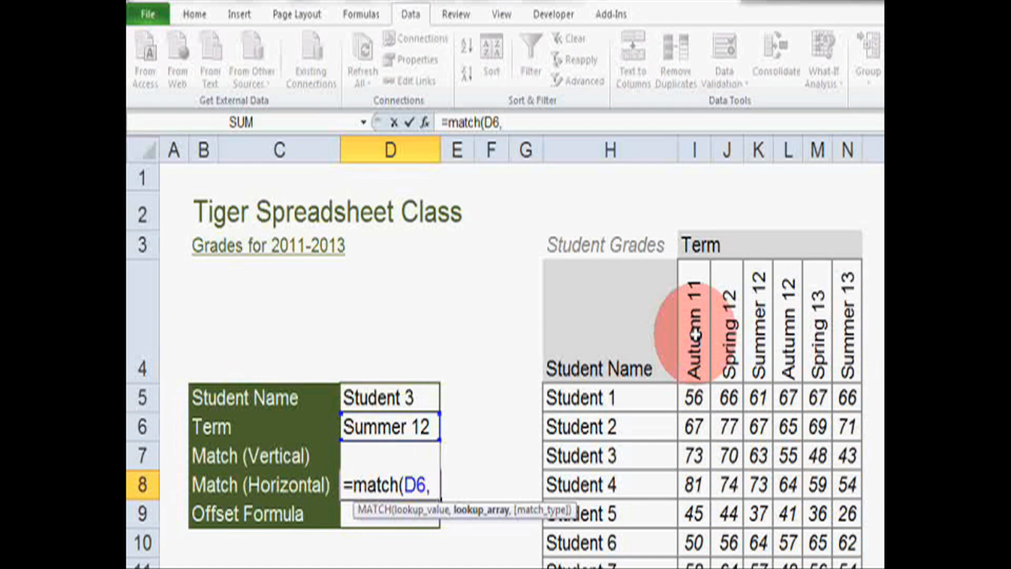
left_click_drag(695, 334, 845, 329)
type(",")
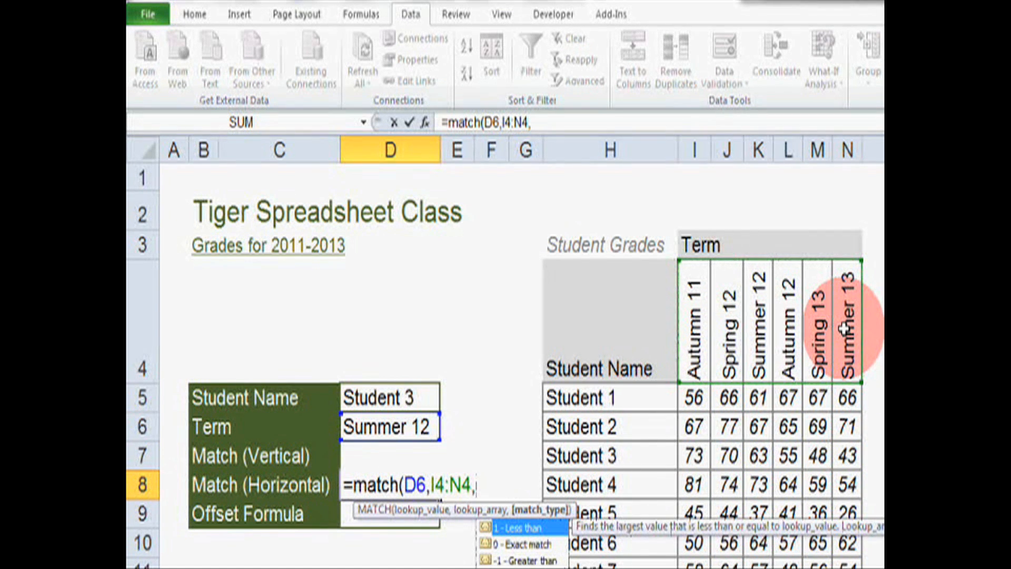
type("0)")
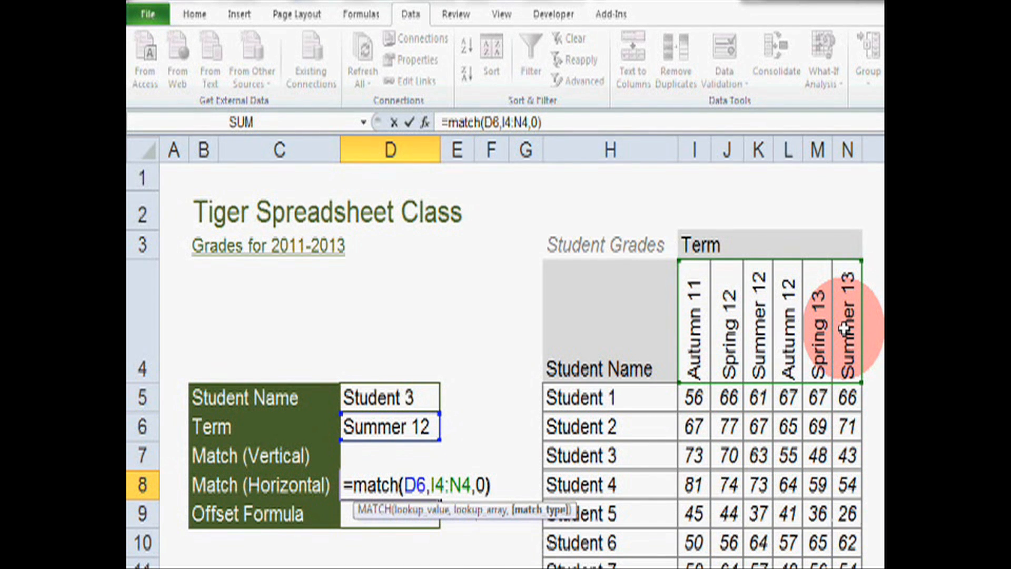
key("Return")
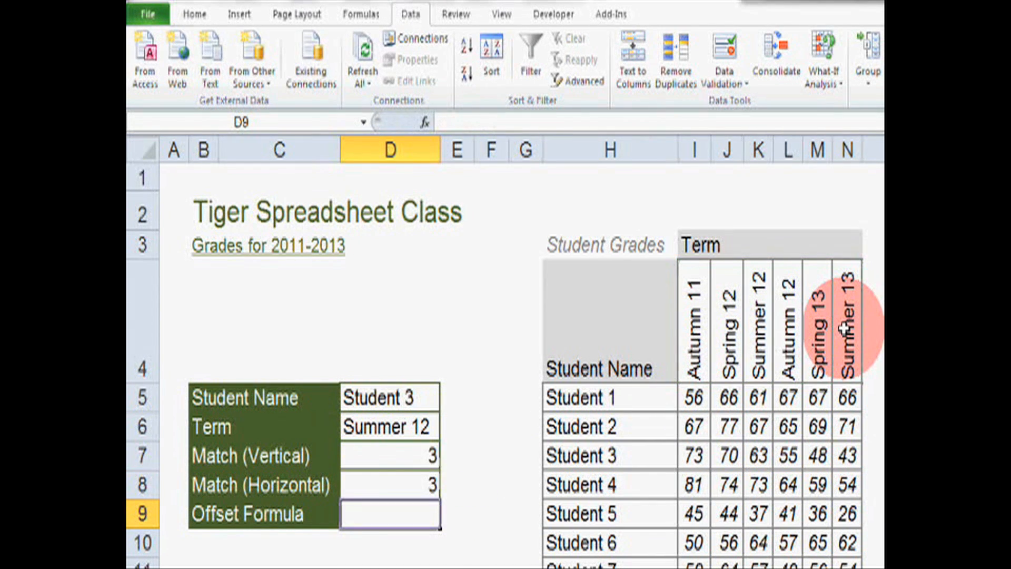
Set the term in cell D6 to Spring 13 from its list of allowed values
left_click(418, 424)
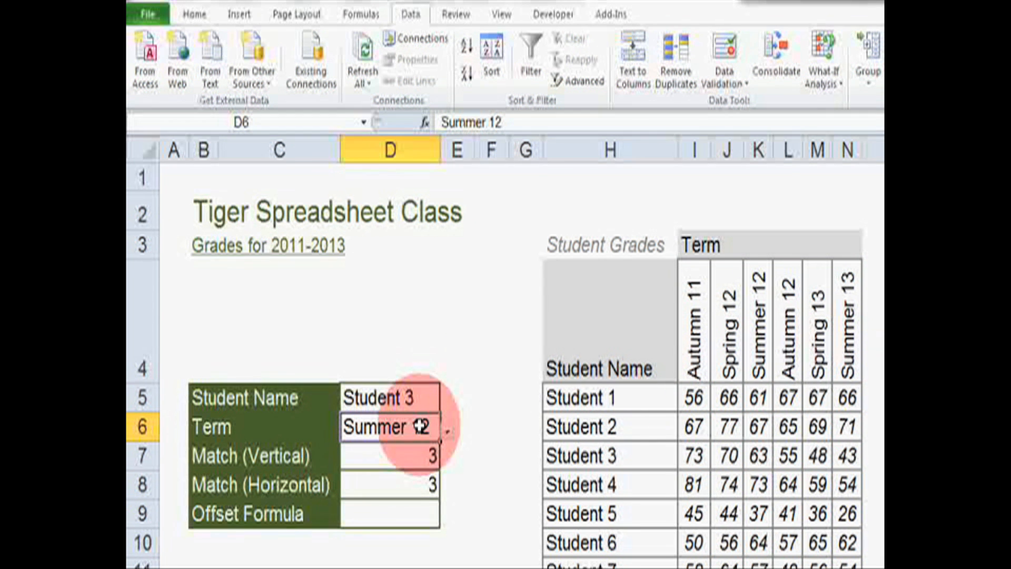
left_click(447, 433)
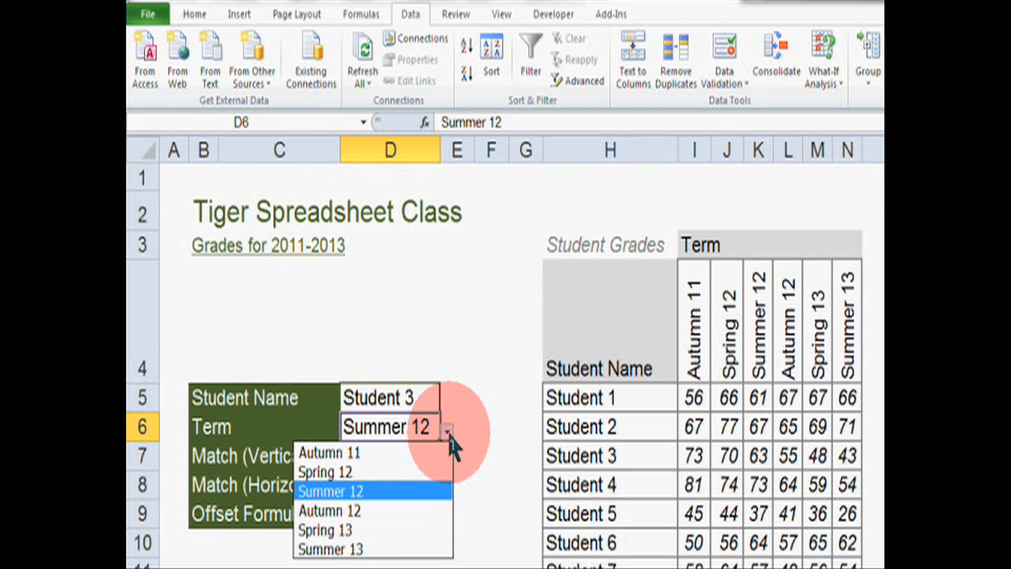
left_click(372, 532)
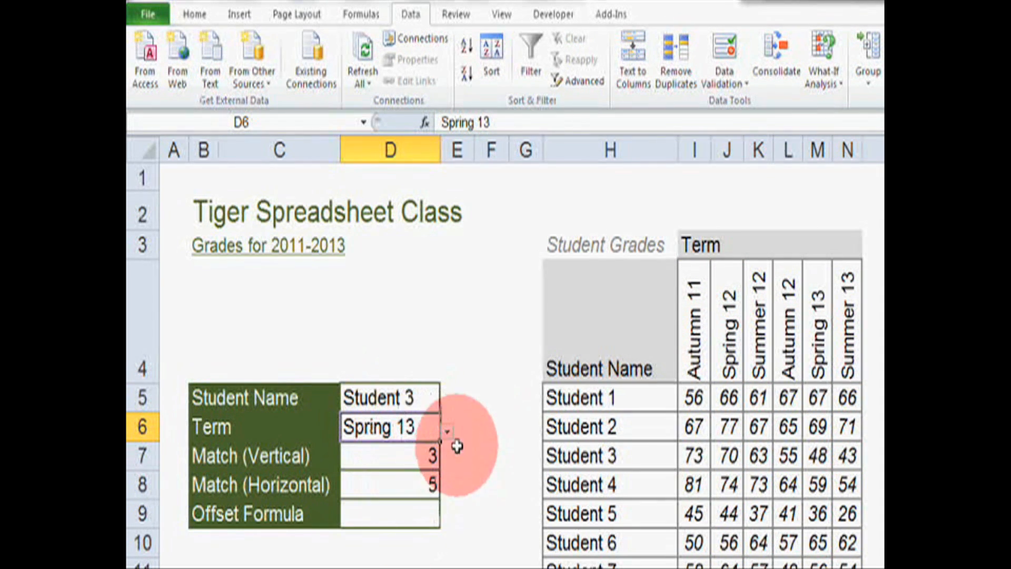
left_click(447, 431)
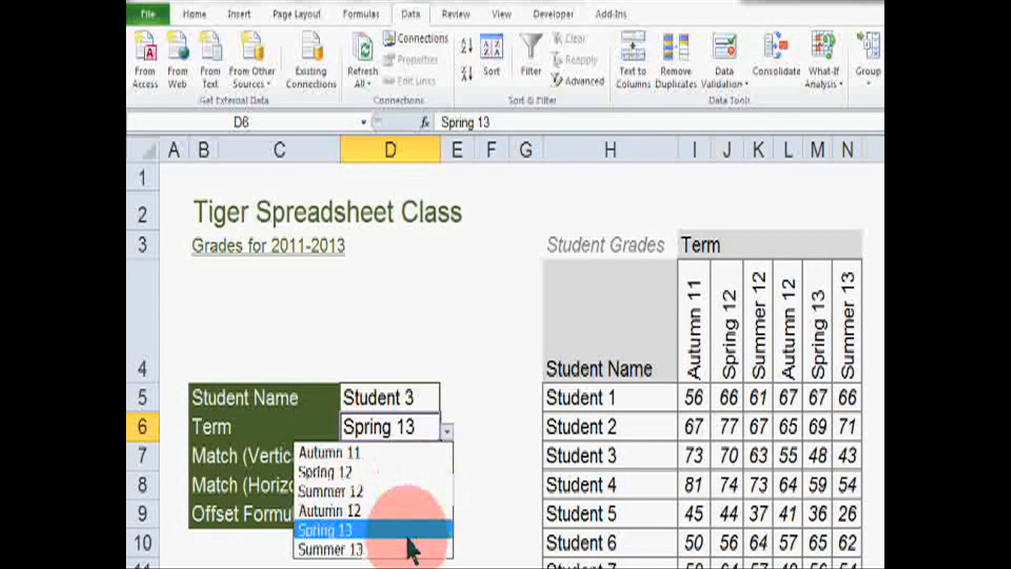
left_click(372, 532)
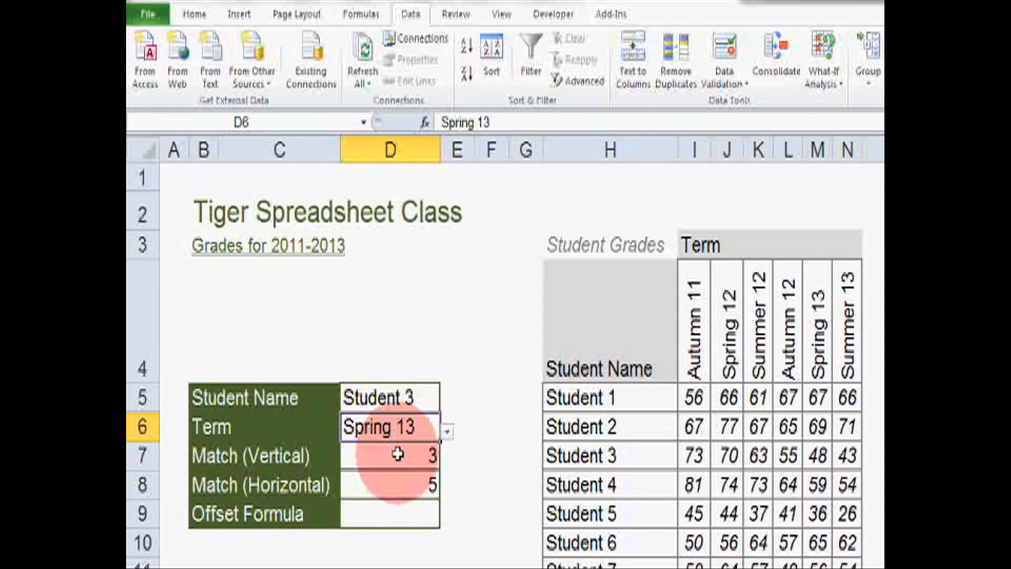
Compare the match results in D7 and D8 with the student name list and the term headers
left_click_drag(605, 400, 600, 550)
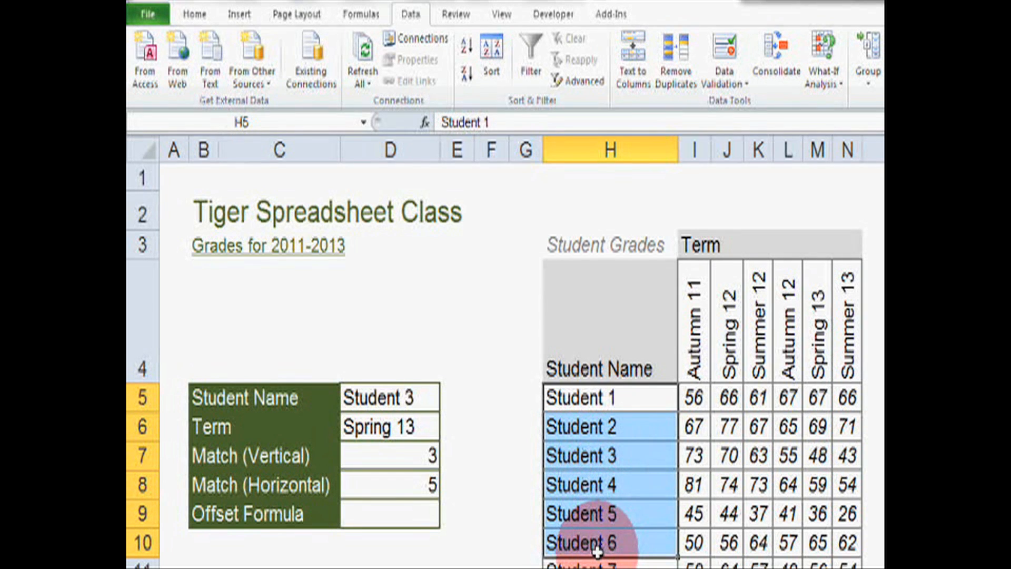
left_click(421, 461)
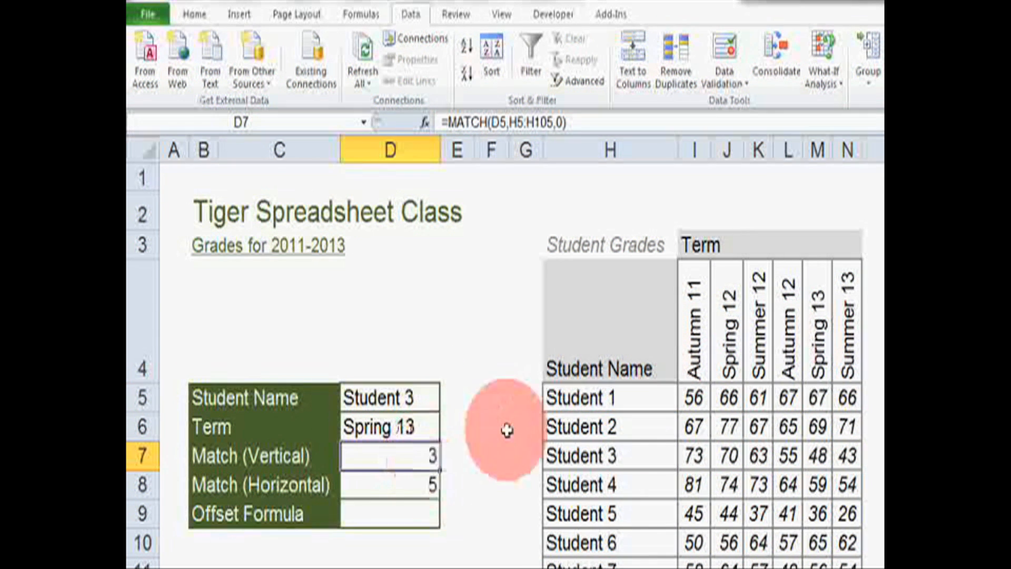
left_click(688, 343)
left_click_drag(819, 353, 821, 353)
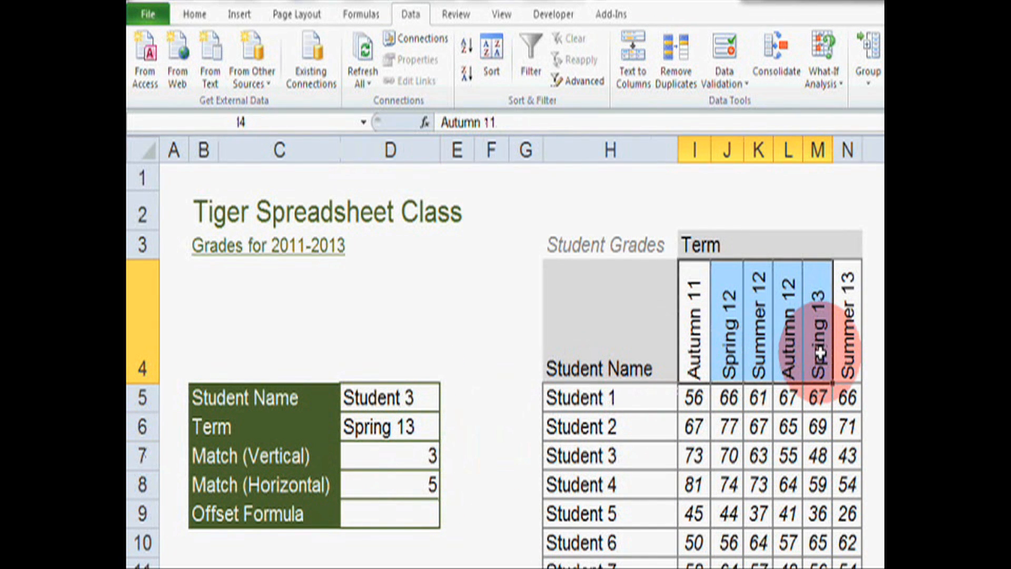
left_click(395, 480)
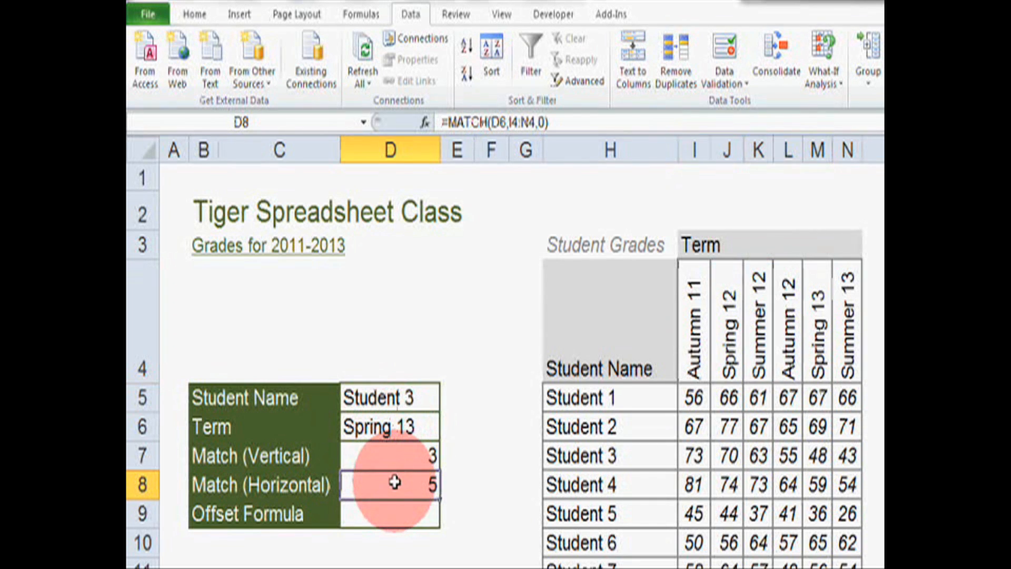
Start an OFFSET formula in cell D9 with the Student Name header cell H4 as its reference
left_click(400, 517)
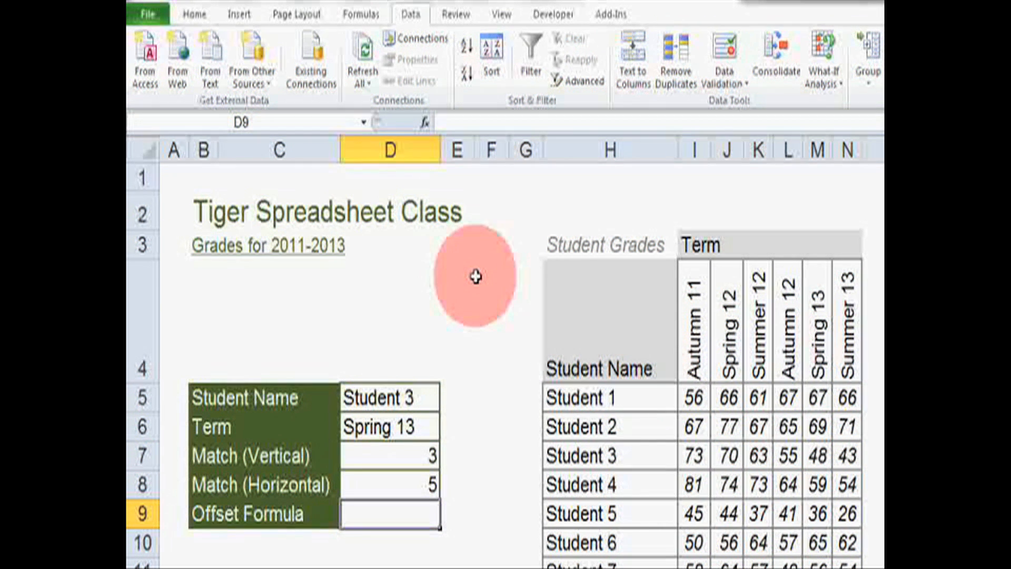
type("=oo")
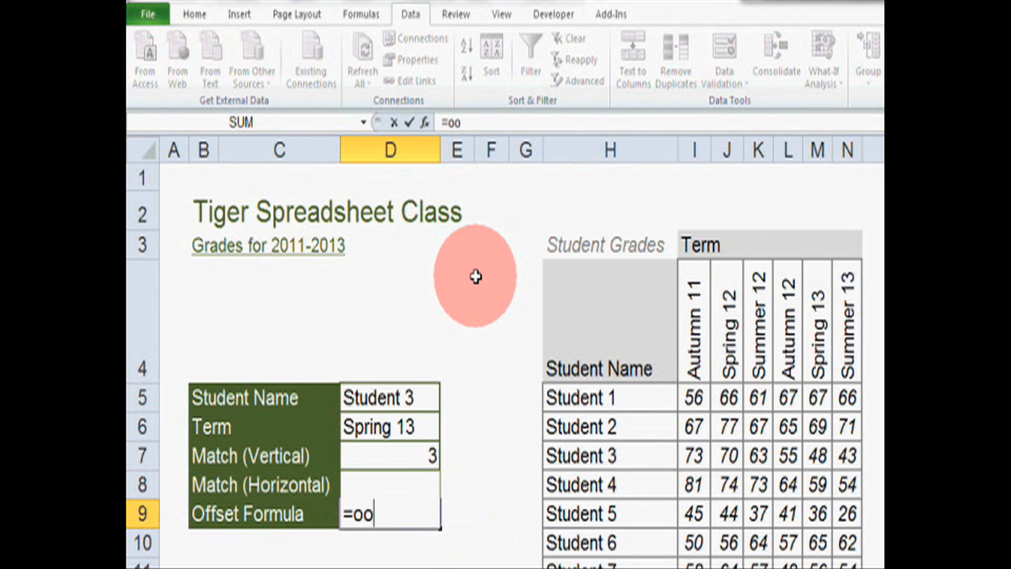
key("BackSpace")
type("ffser")
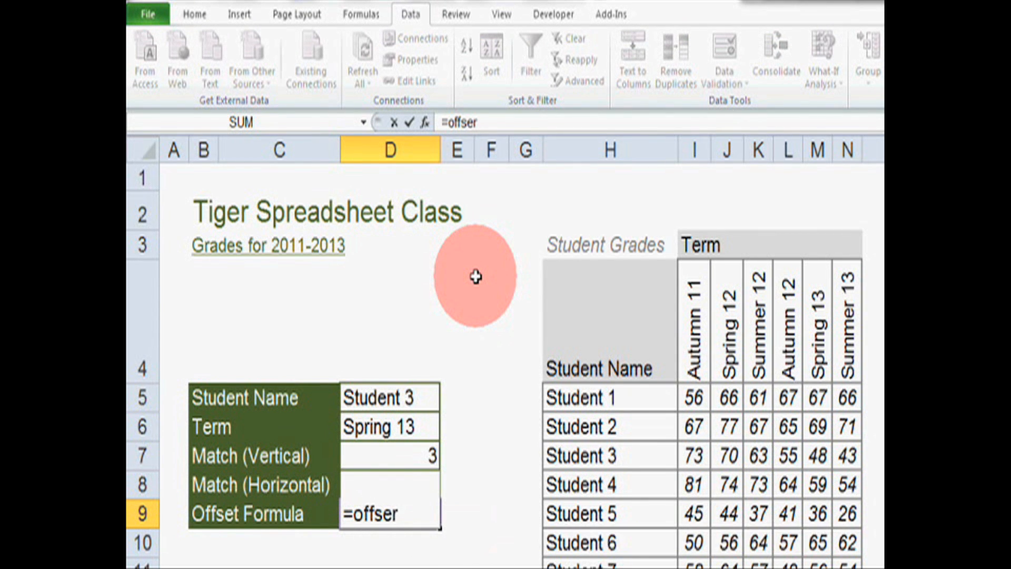
key("BackSpace")
type("t")
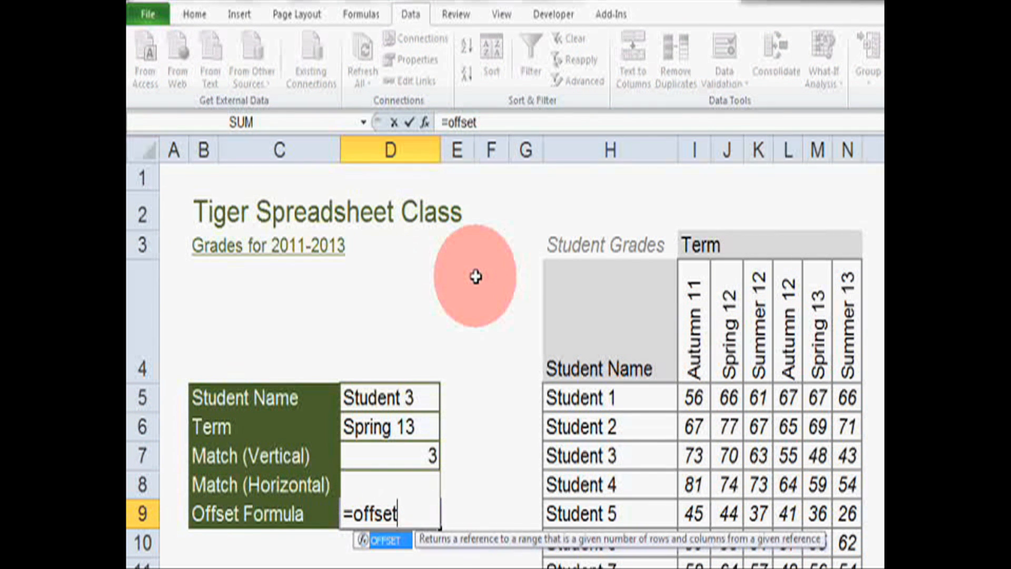
type("(")
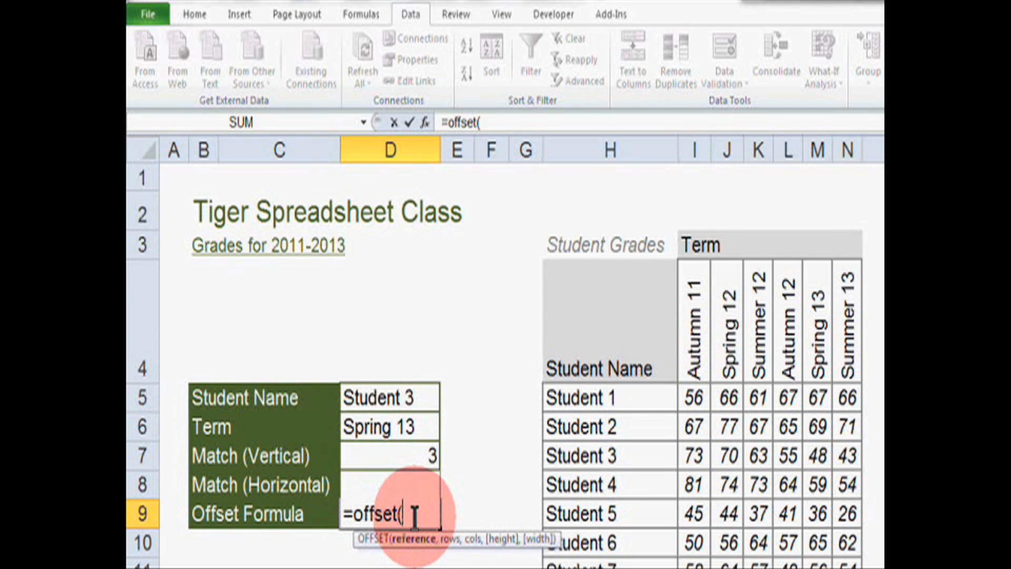
left_click(628, 331)
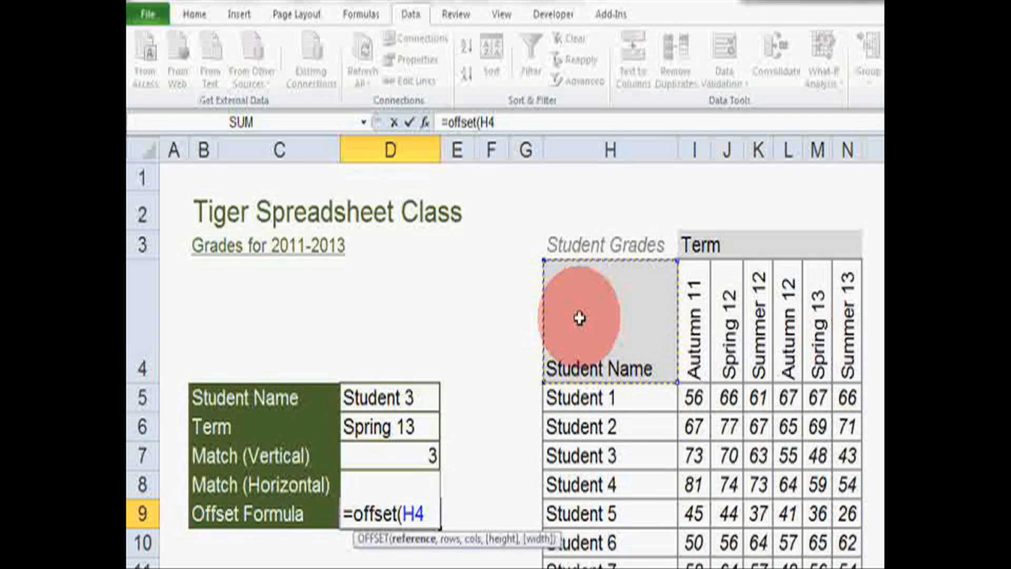
type(",")
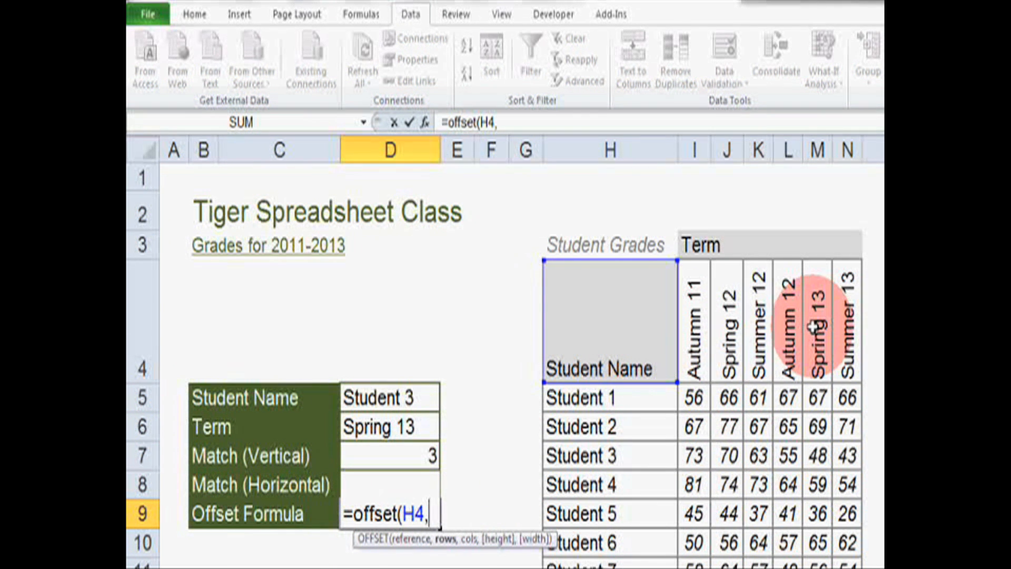
Complete the D9 formula as =OFFSET(H4,D7,D8) and compare its result with Student 3's Spring 13 grade in the table
left_click(419, 457)
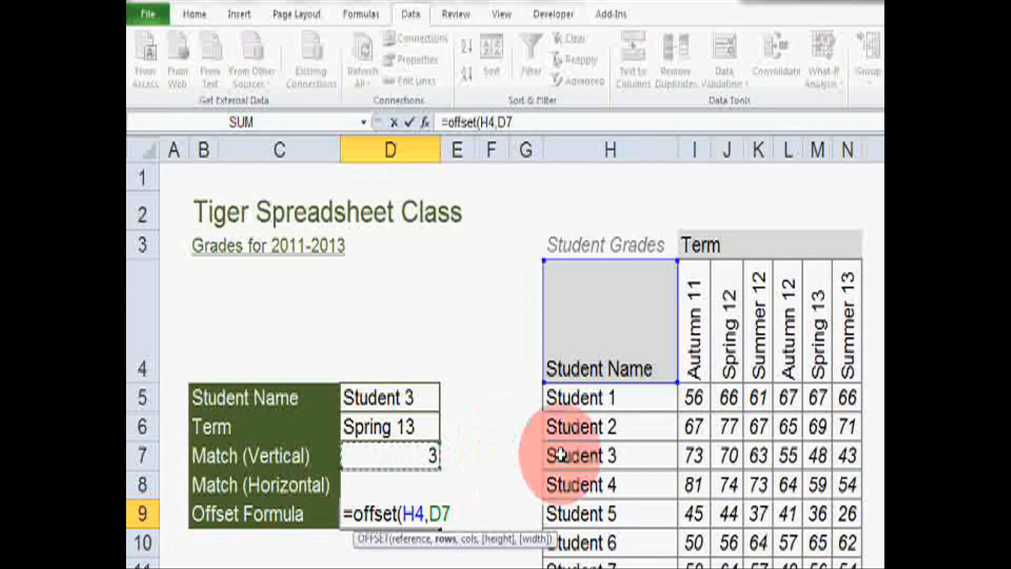
type(",")
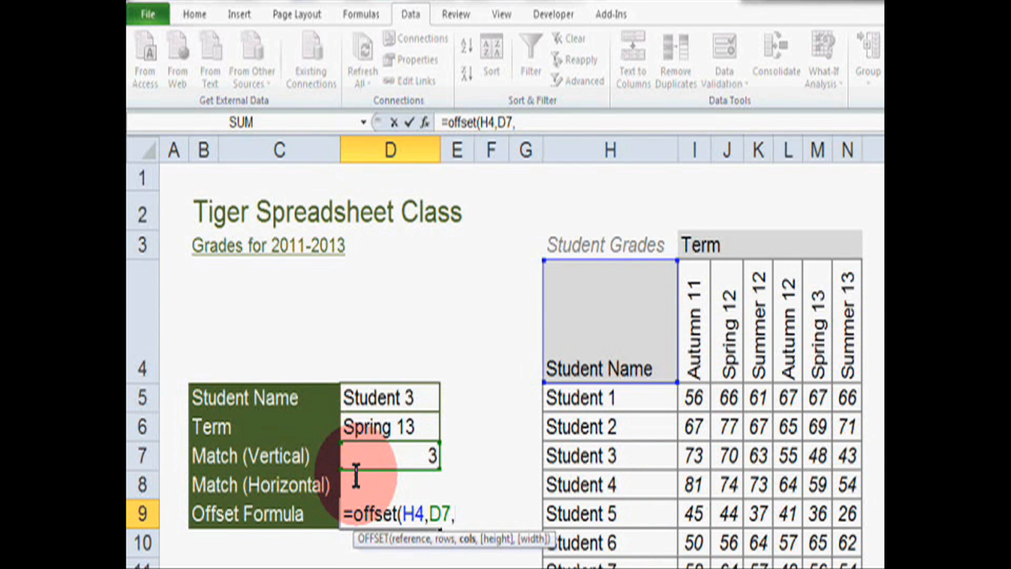
type("d")
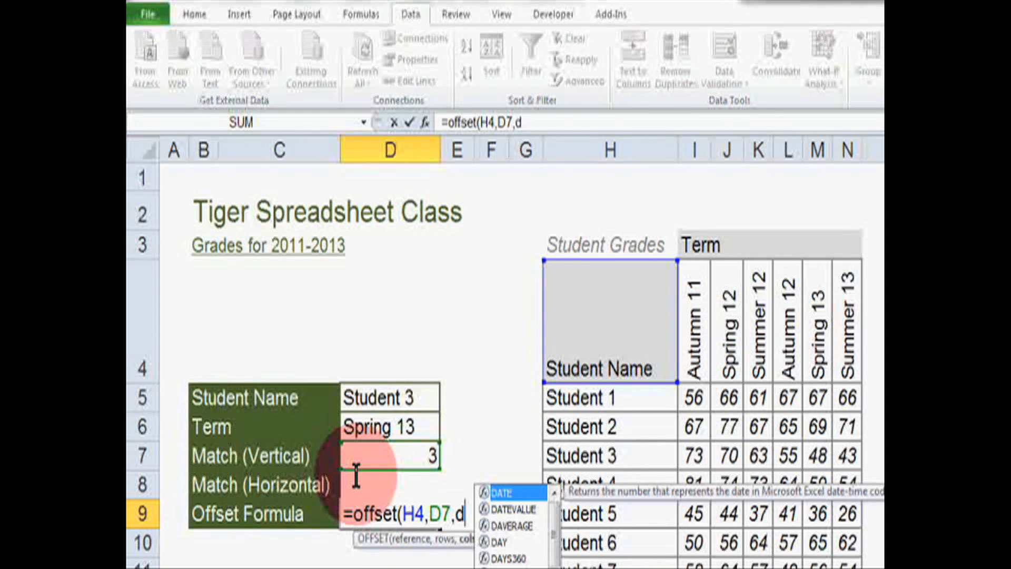
type("8)")
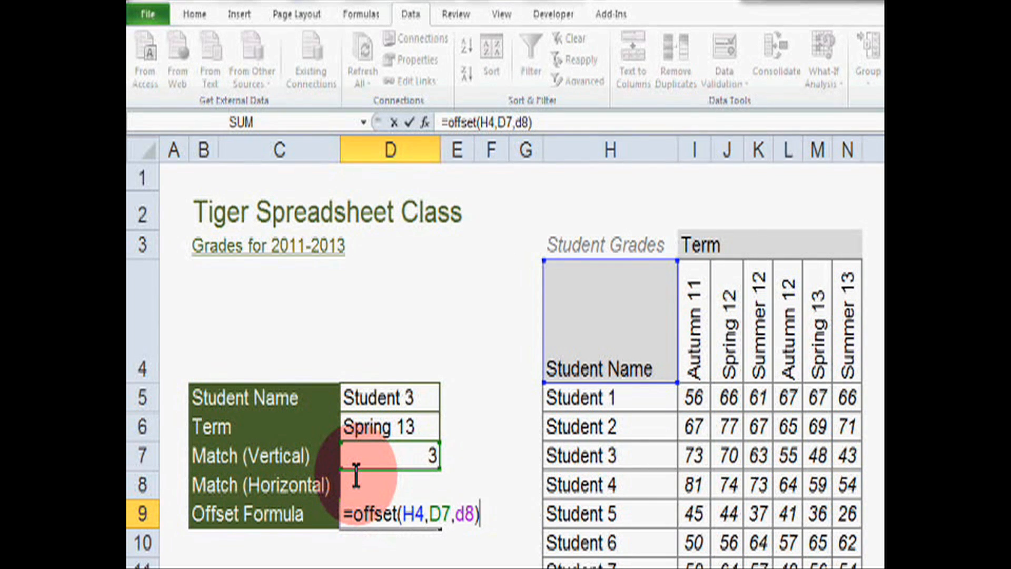
key("Return")
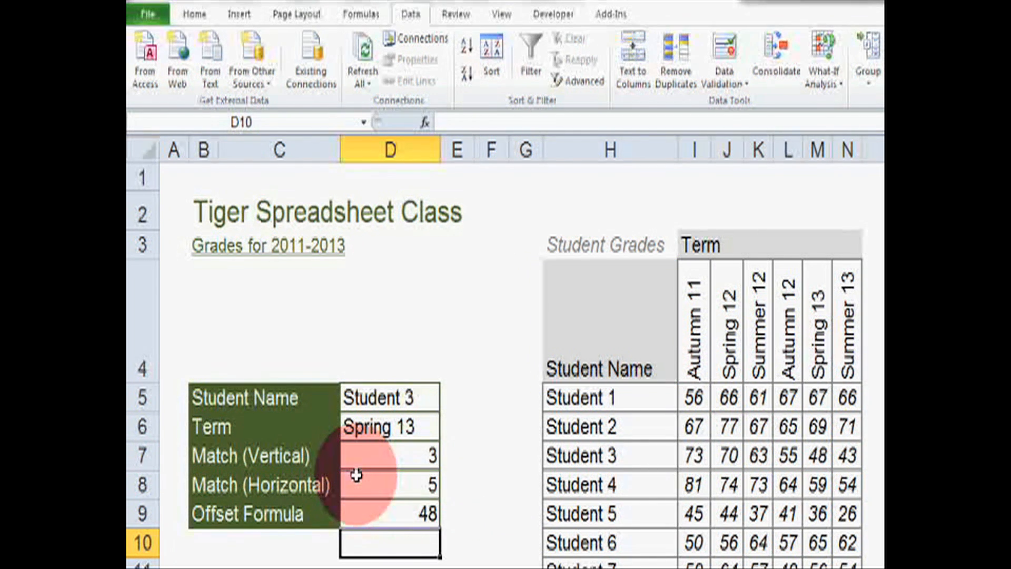
left_click(416, 514)
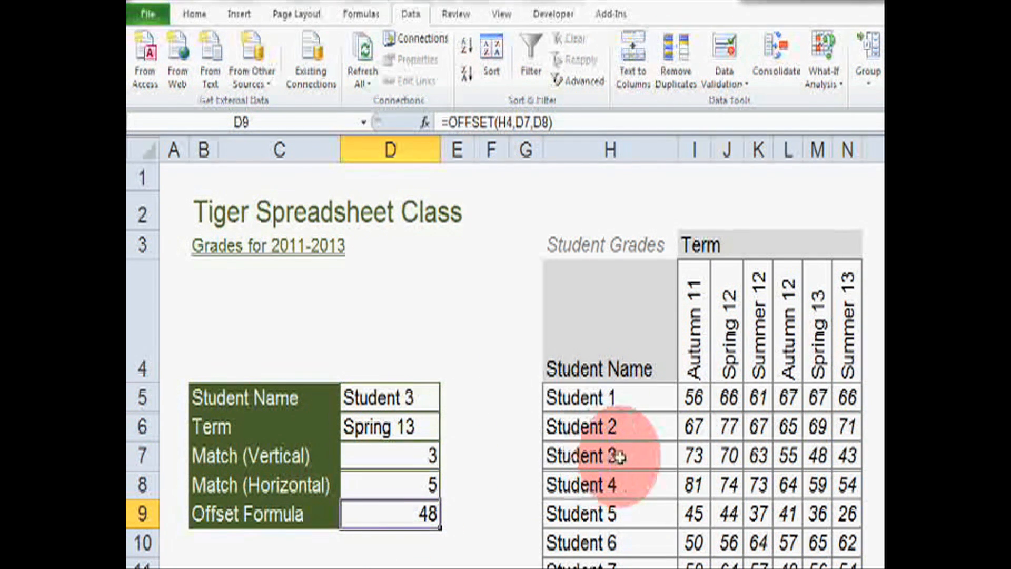
left_click(817, 456)
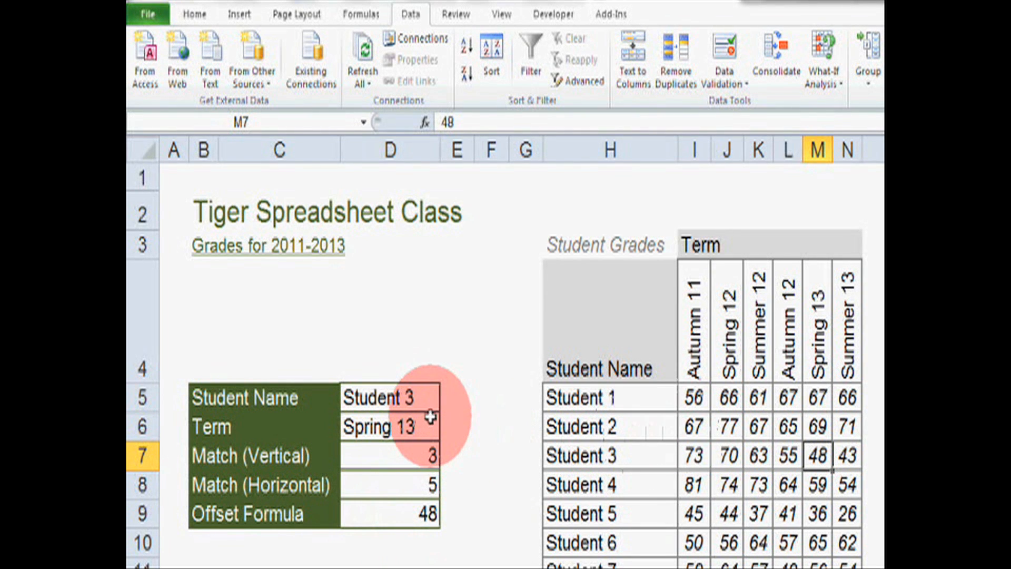
Change the student name in cell D5 to Student 2 and the term in cell D6 to Autumn 11
double_click(426, 398)
key("BackSpace")
type("2")
key("Return")
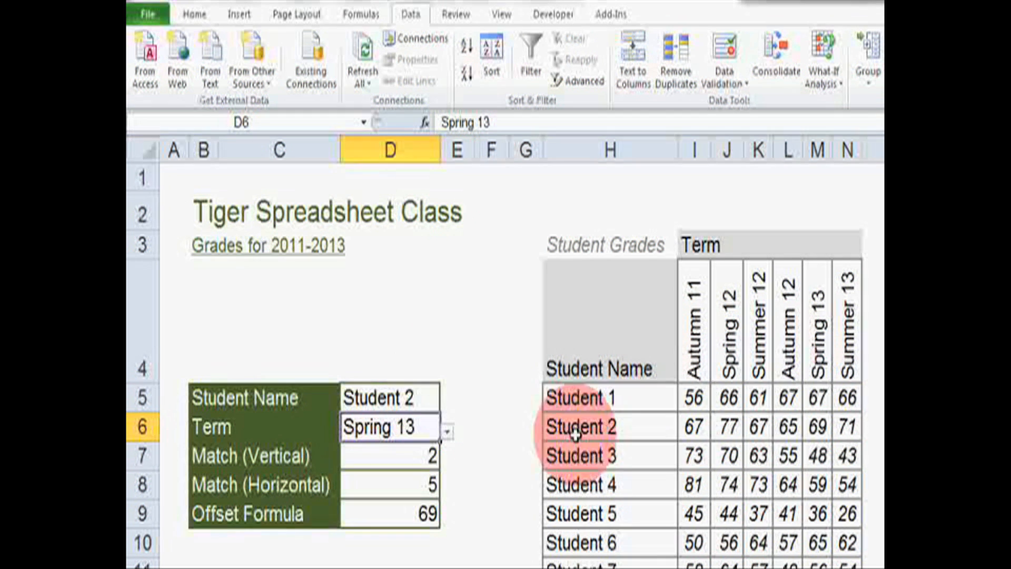
left_click(447, 435)
left_click(419, 454)
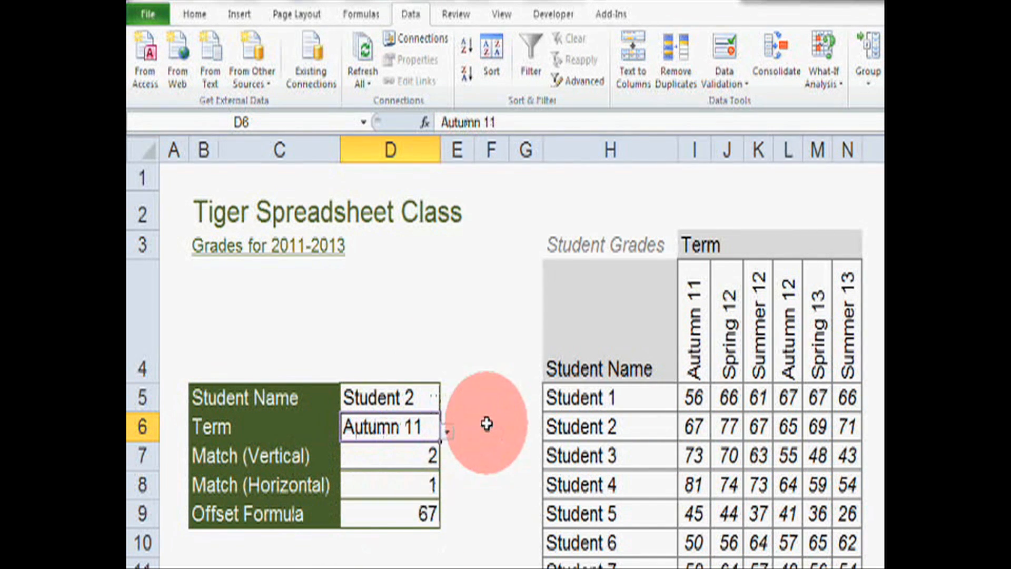
Trace the OFFSET formula in D9 from its reference cell H4 to Student 2's Autumn 11 grade in the table
left_click(413, 503)
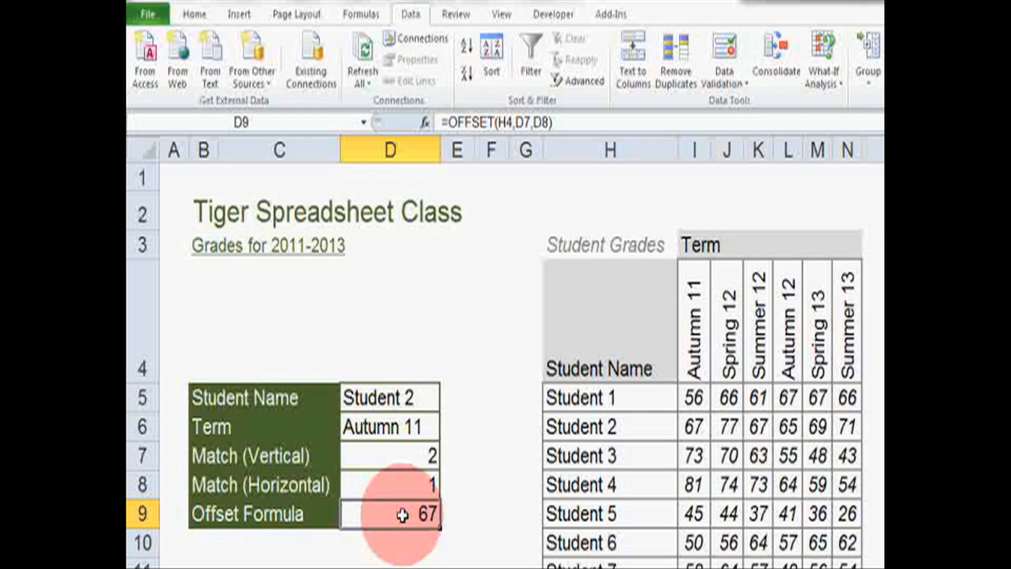
left_click(605, 347)
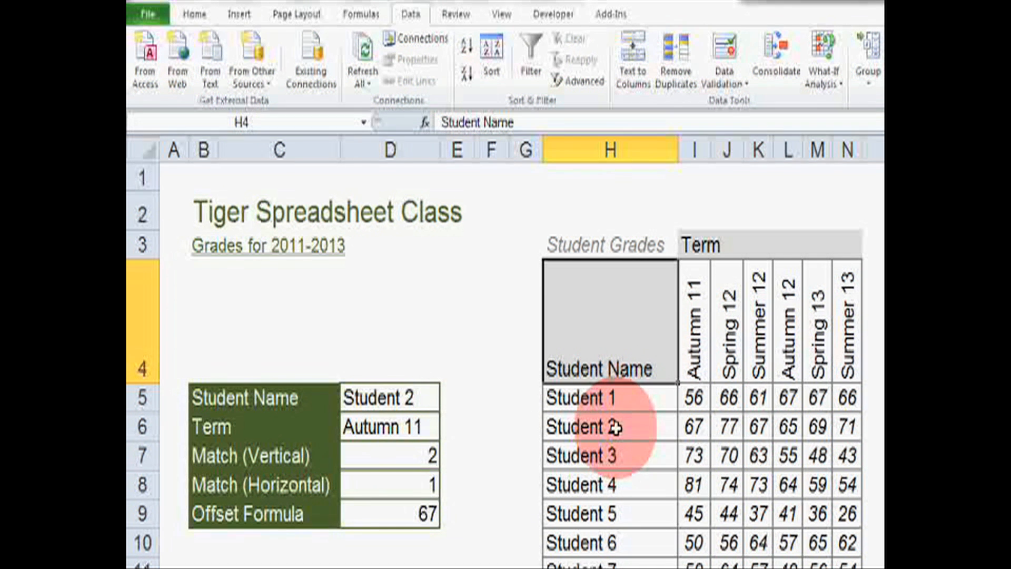
left_click(698, 429)
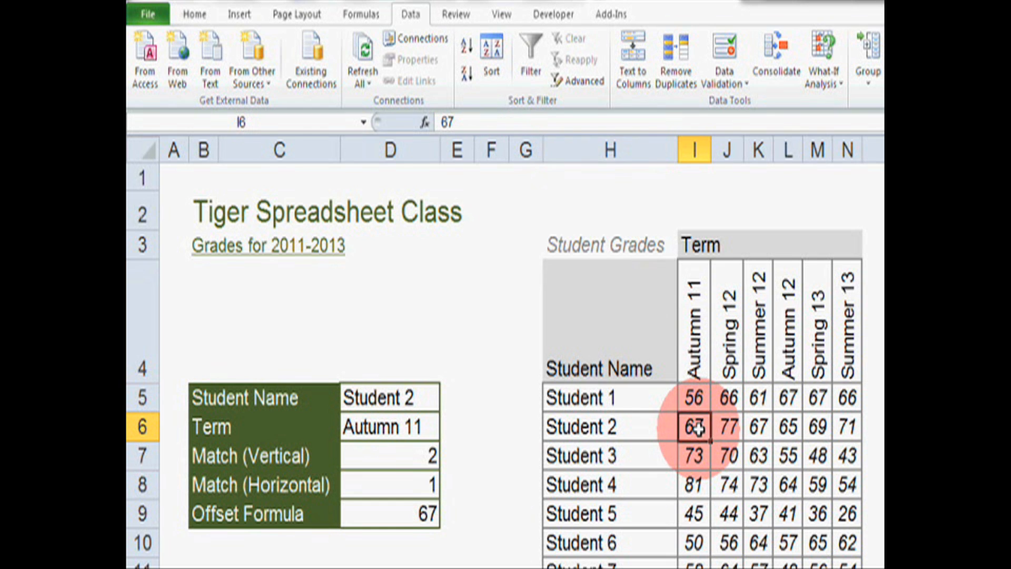
left_click(636, 329)
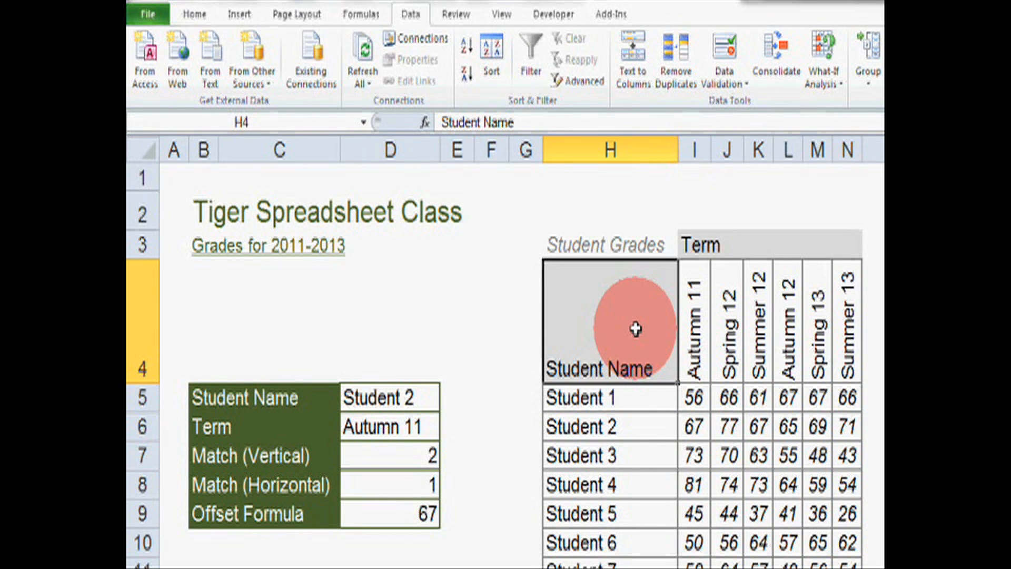